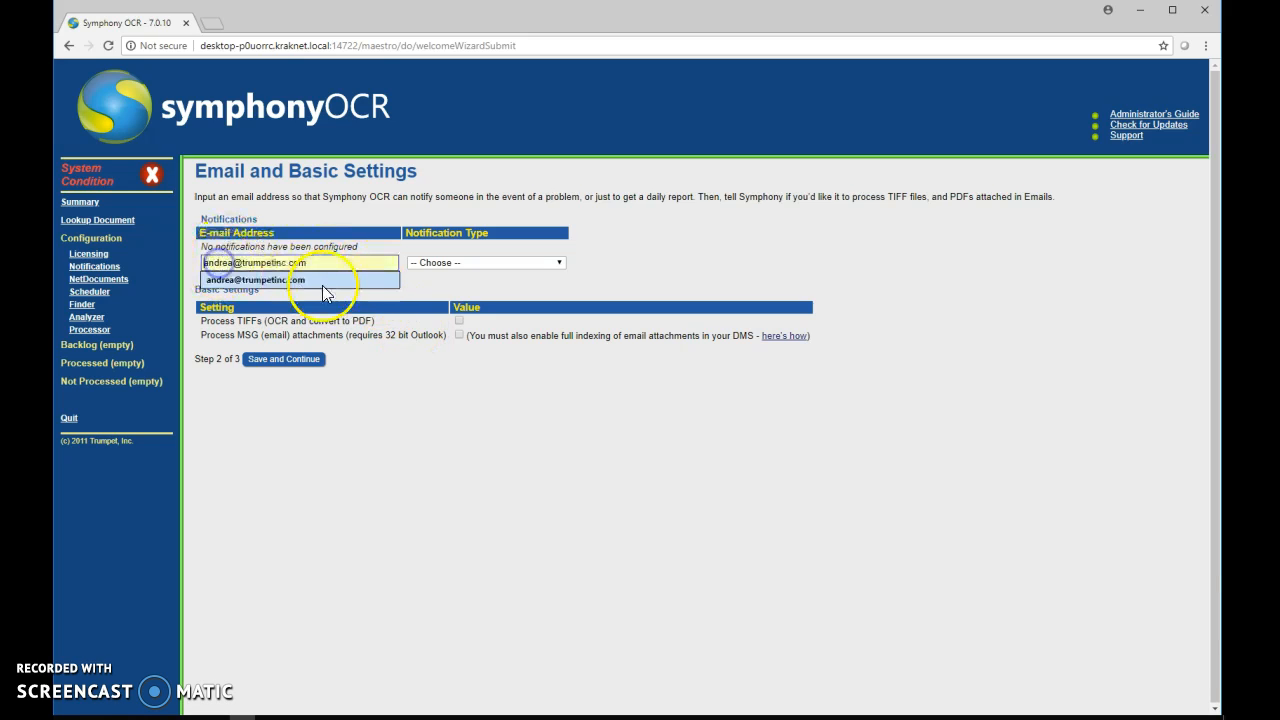
# Step: Enter the notification e-mail address and set Notification Type to 'When there are warnings or errors'
pyautogui.click(321, 286)
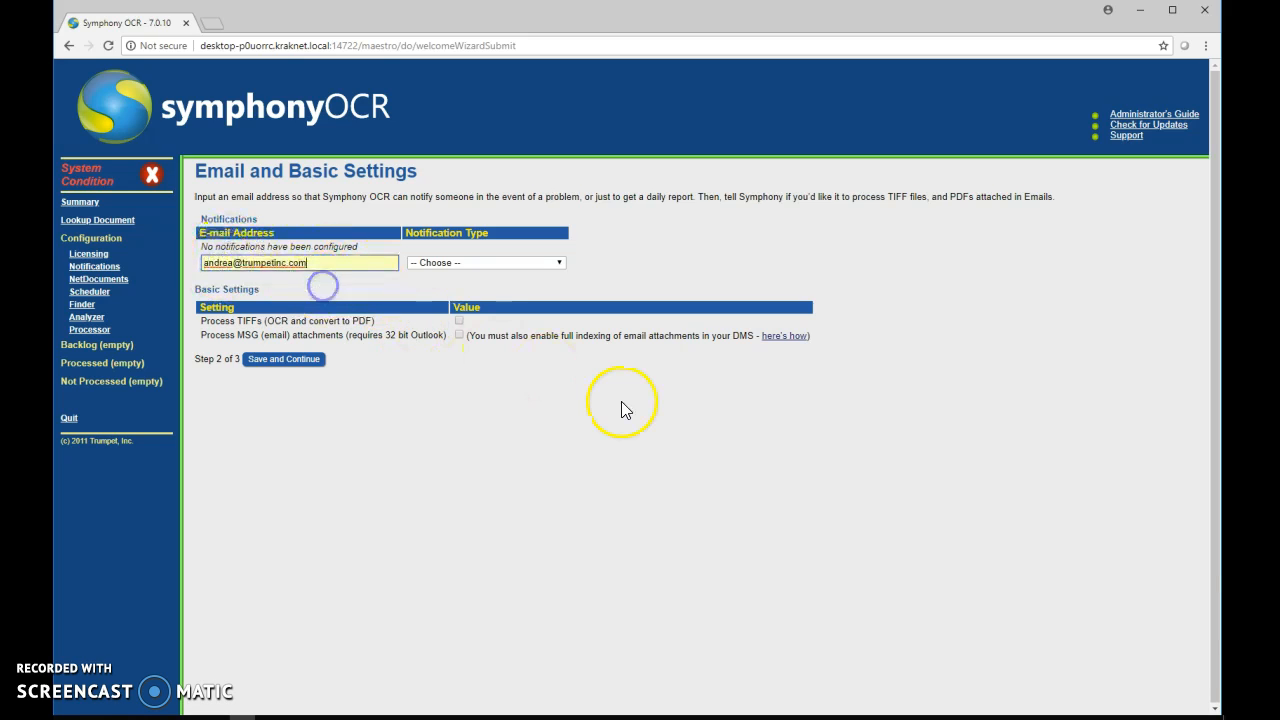
pyautogui.click(472, 264)
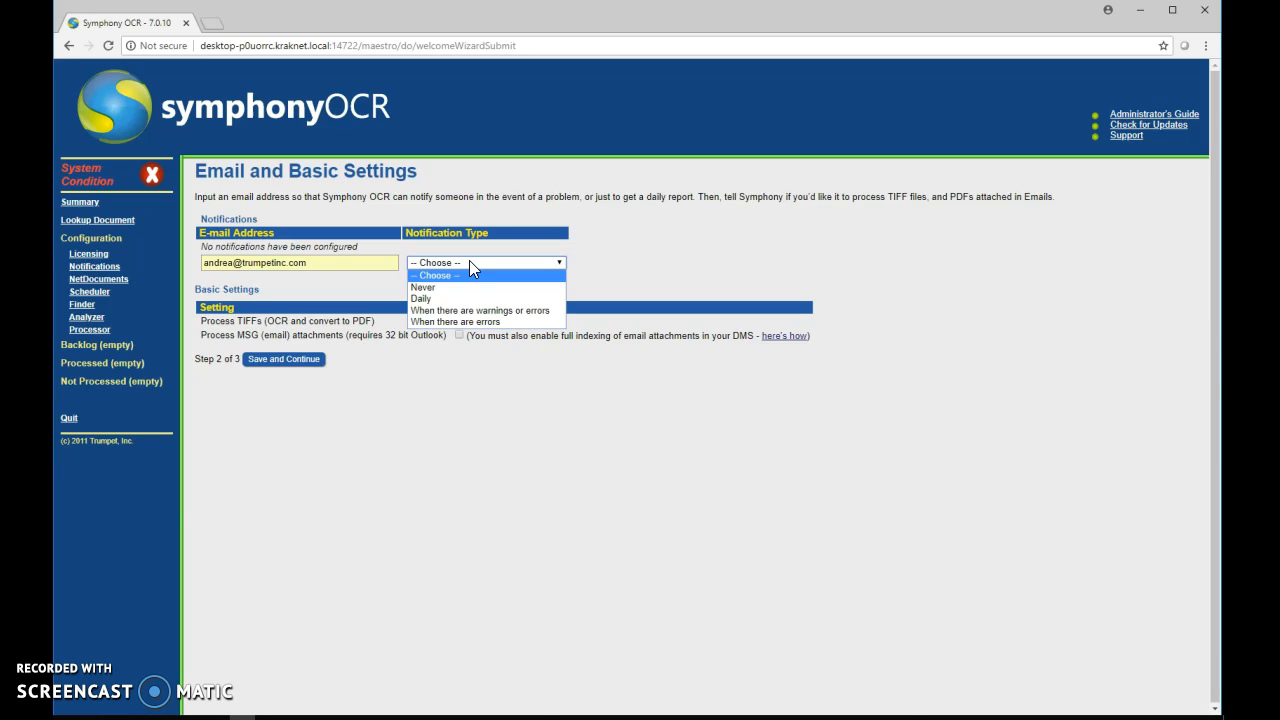
pyautogui.click(468, 310)
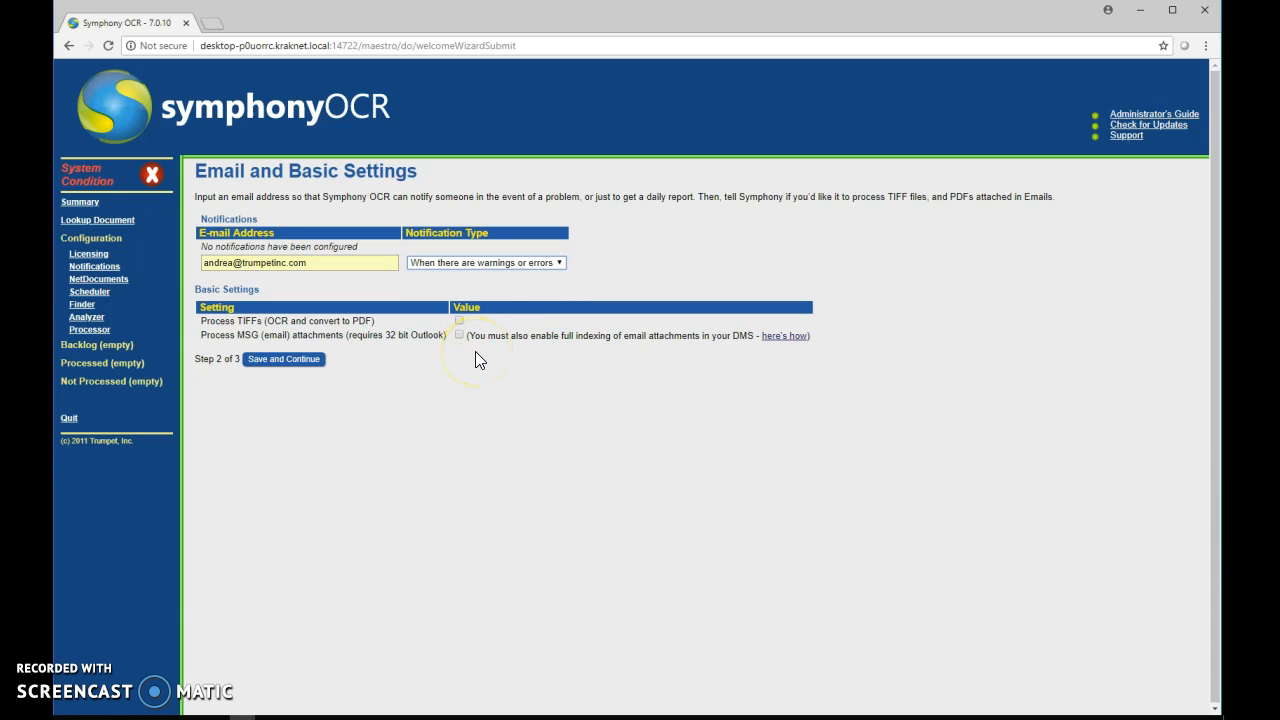
pyautogui.click(254, 326)
pyautogui.click(230, 343)
# Step: Save the notification settings and open the NetDocuments Configure page in a new tab
pyautogui.click(256, 362)
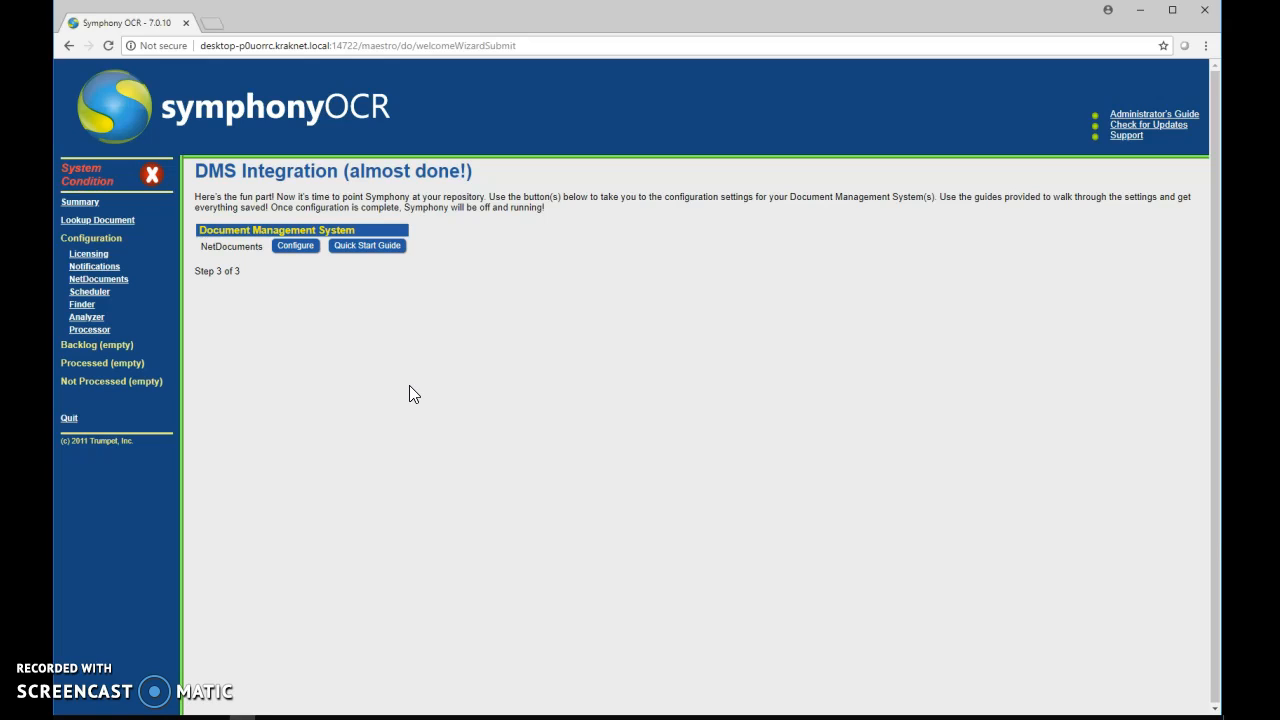
pyautogui.click(304, 250)
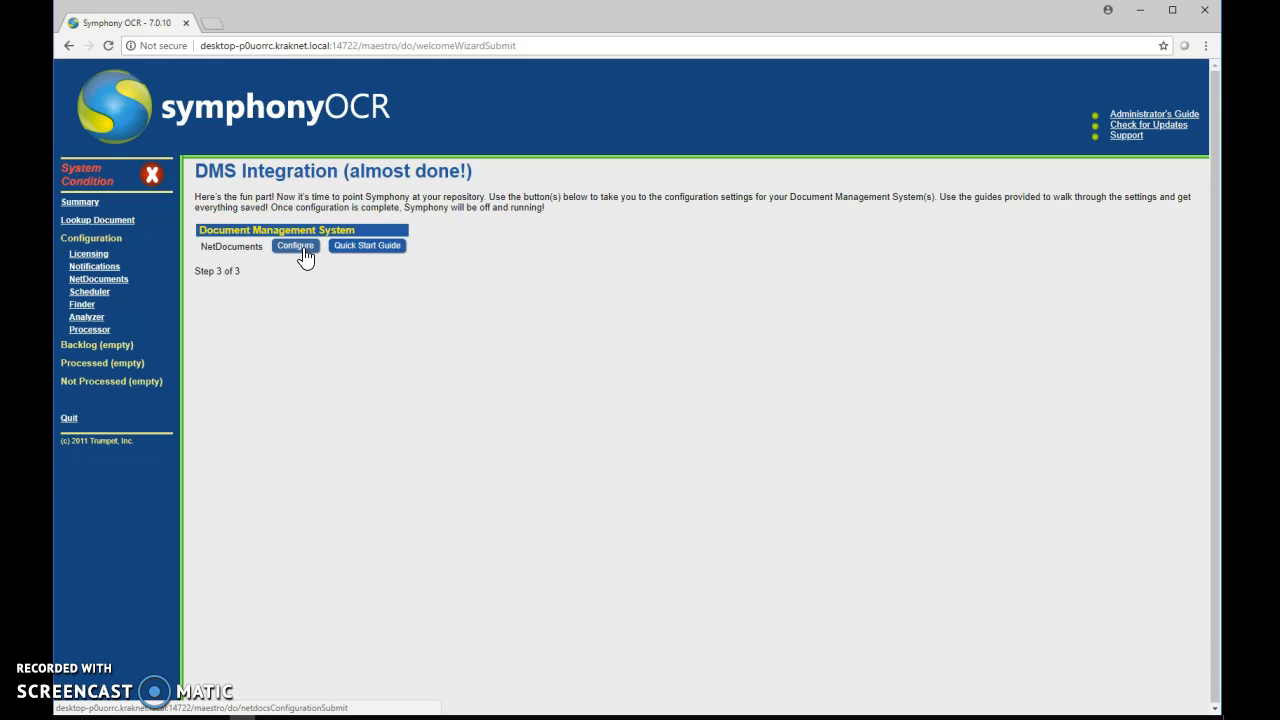
pyautogui.click(304, 250)
pyautogui.click(421, 345)
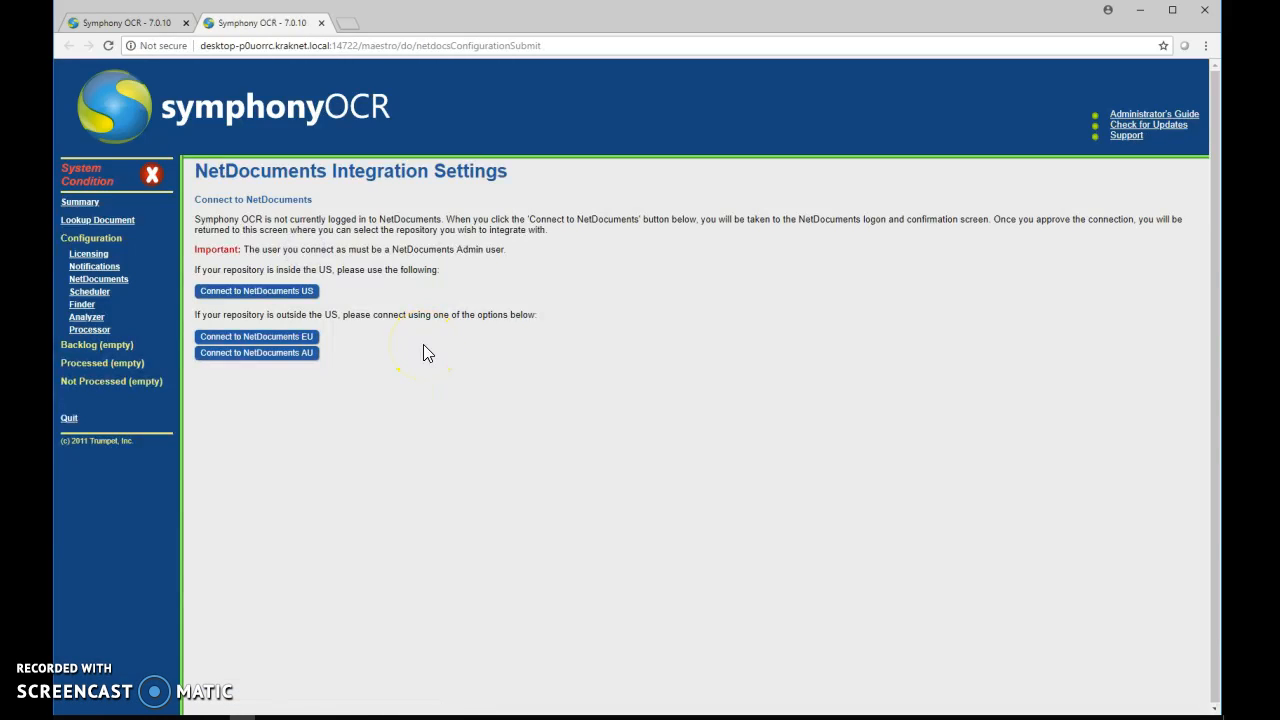
# Step: Connect to NetDocuments US and log in with the saved admin username and pasted password
pyautogui.click(292, 294)
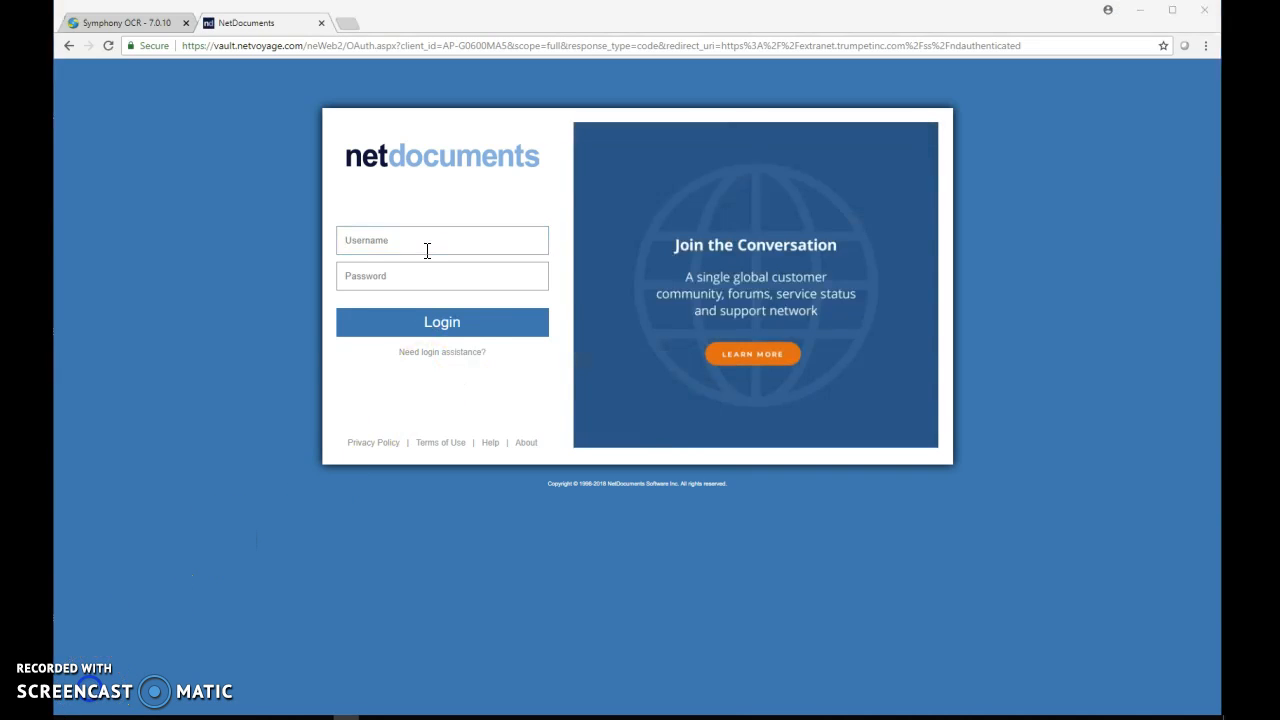
pyautogui.click(427, 250)
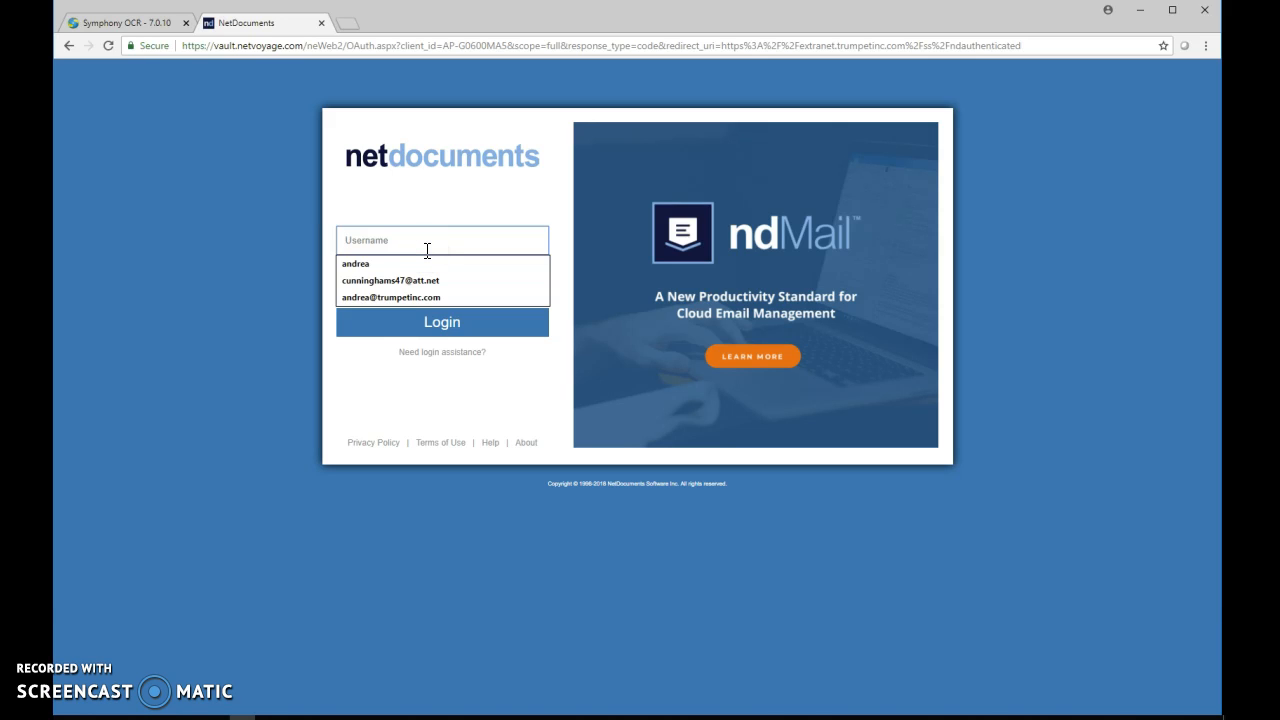
pyautogui.click(378, 298)
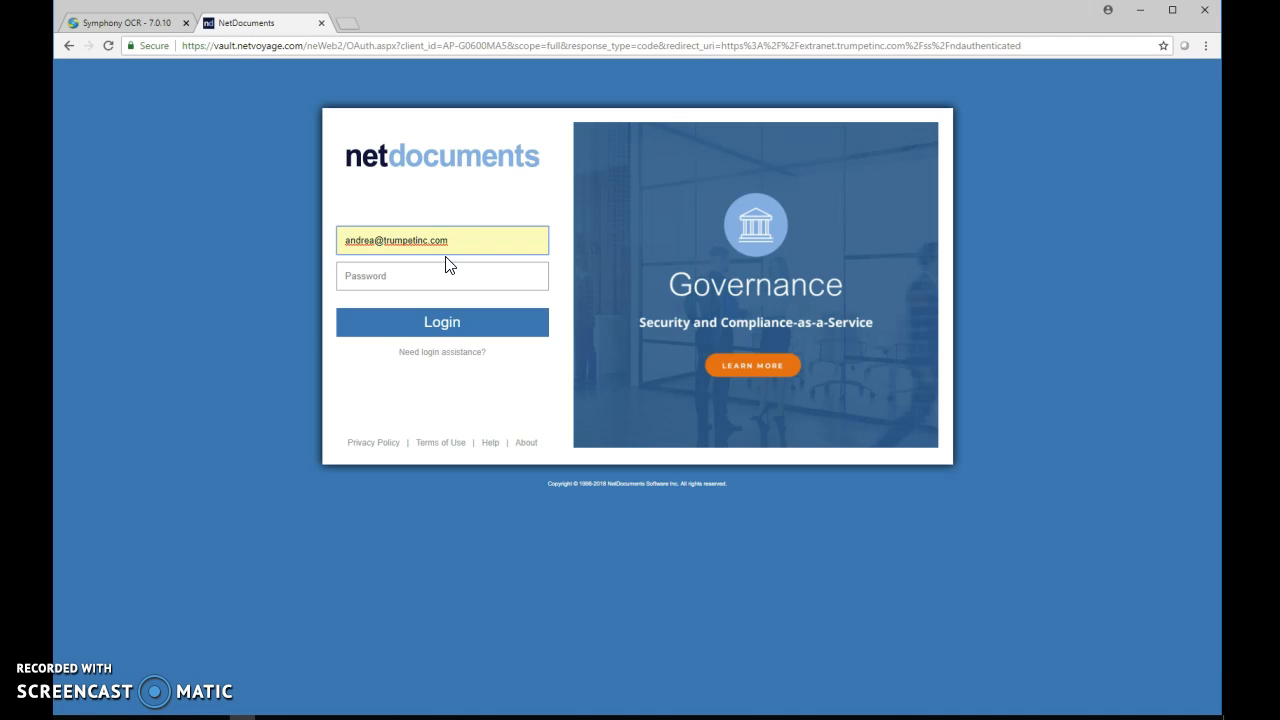
pyautogui.click(437, 268)
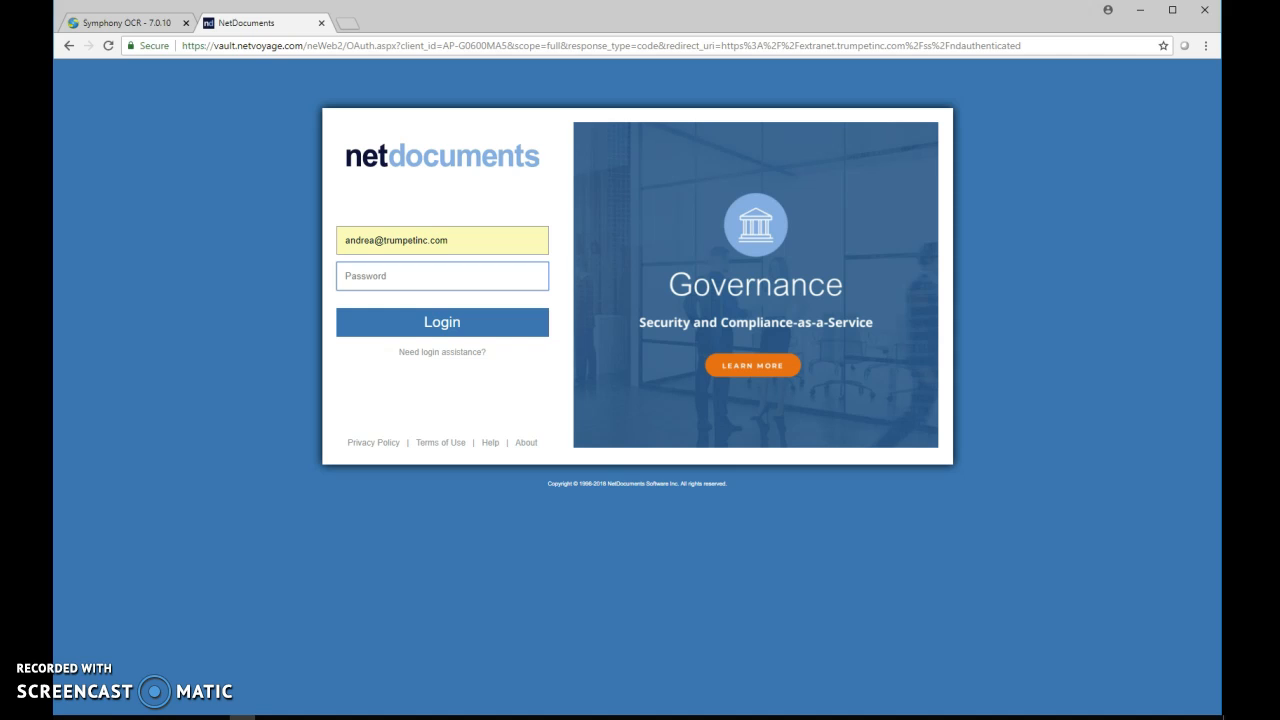
pyautogui.click(346, 717)
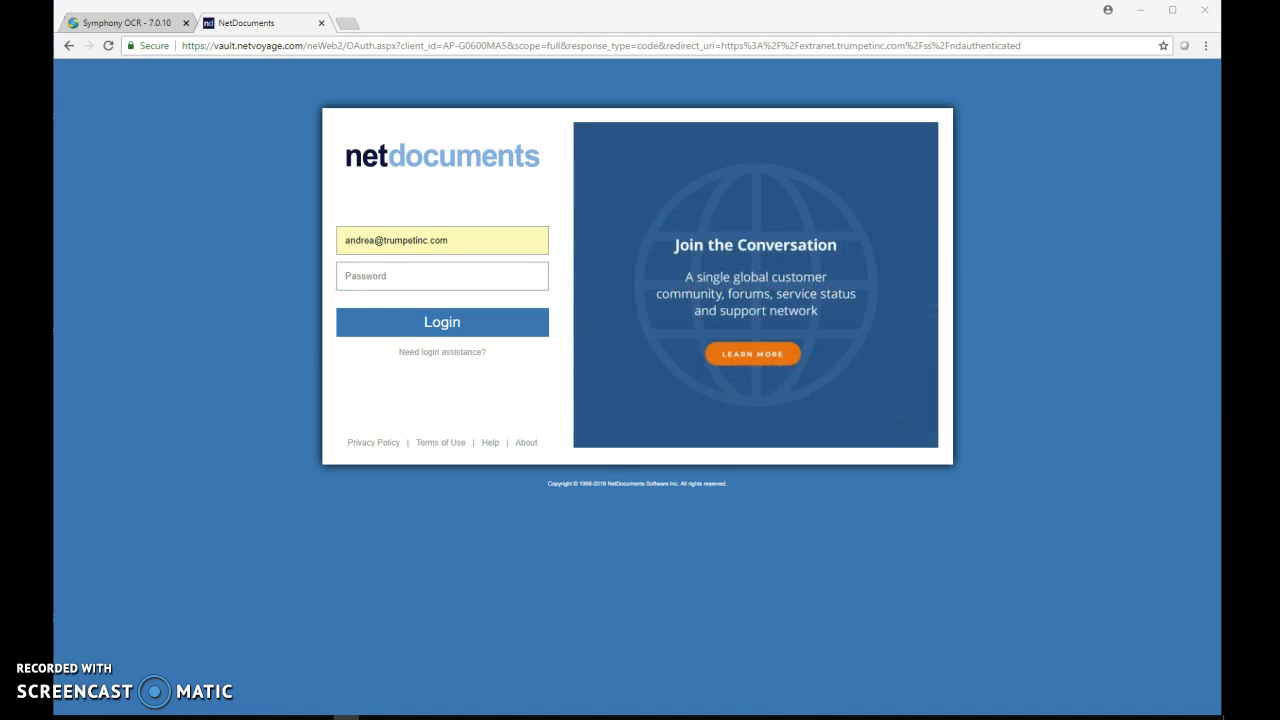
pyautogui.click(486, 279)
pyautogui.hotkey('ctrl', 'v')
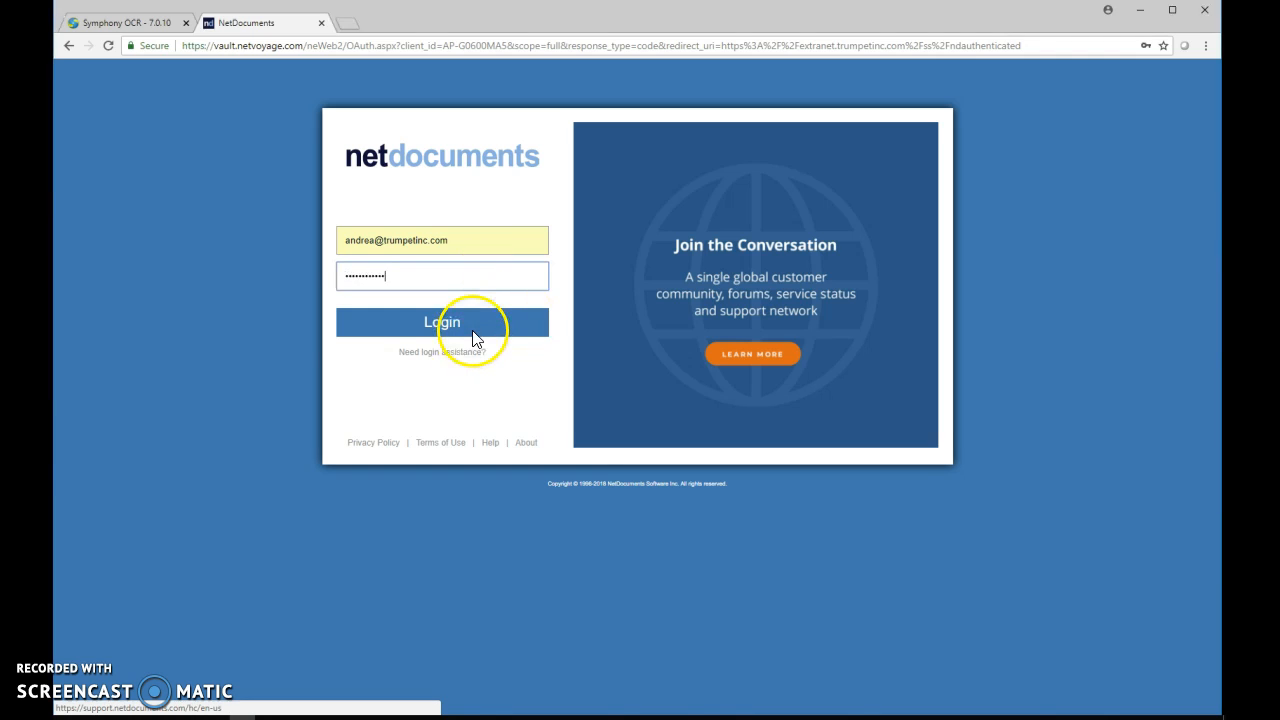
pyautogui.click(474, 340)
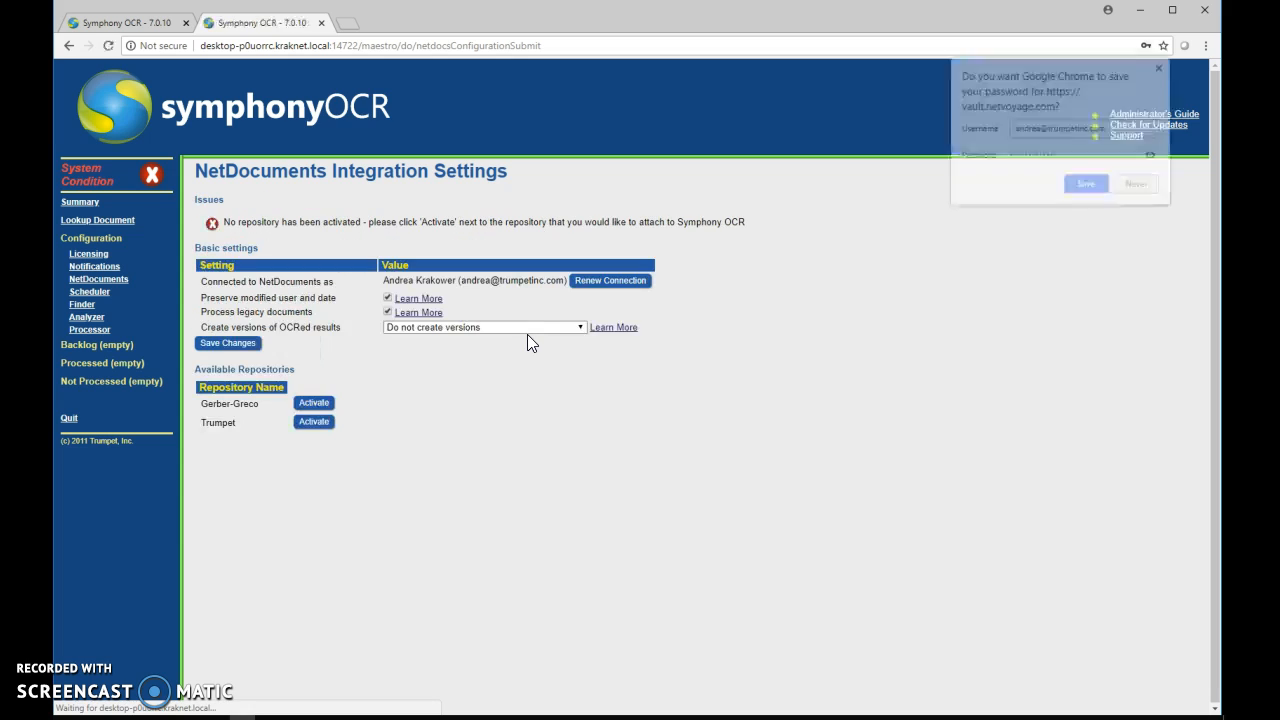
# Step: Decline Chrome's offer to save the password and review the 'Create versions of OCRed results' options
pyautogui.click(1141, 186)
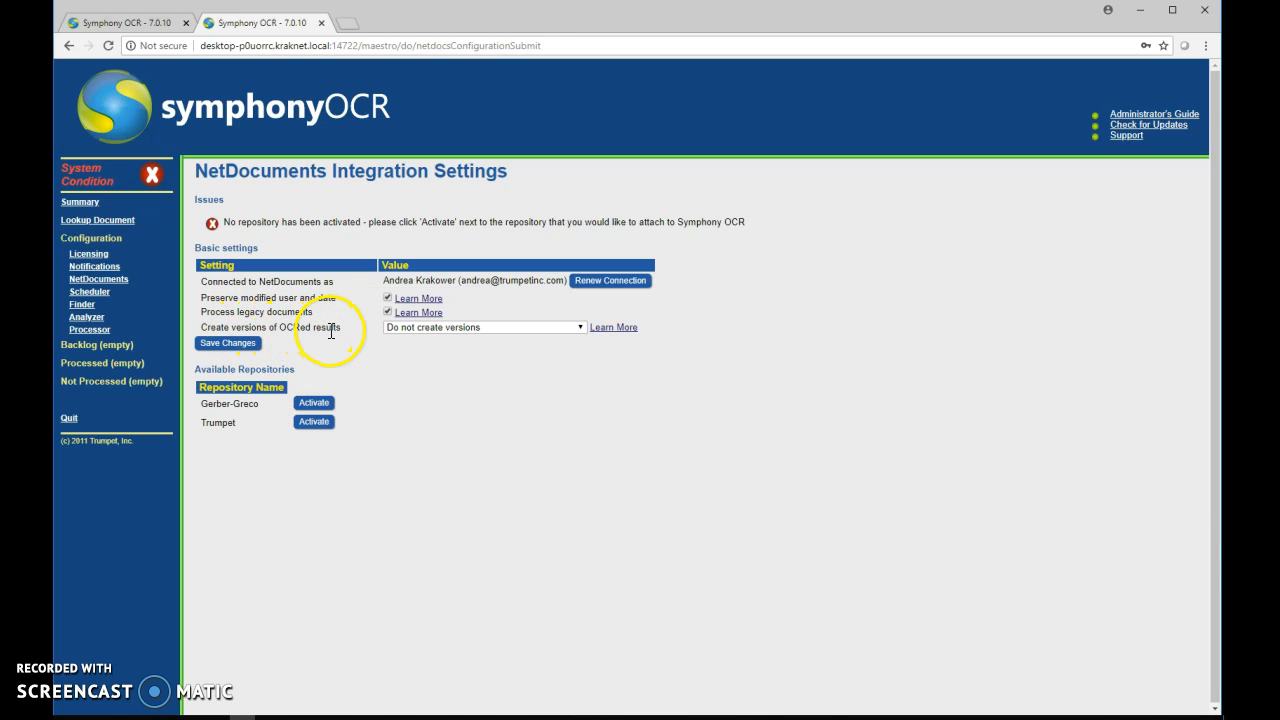
pyautogui.click(580, 328)
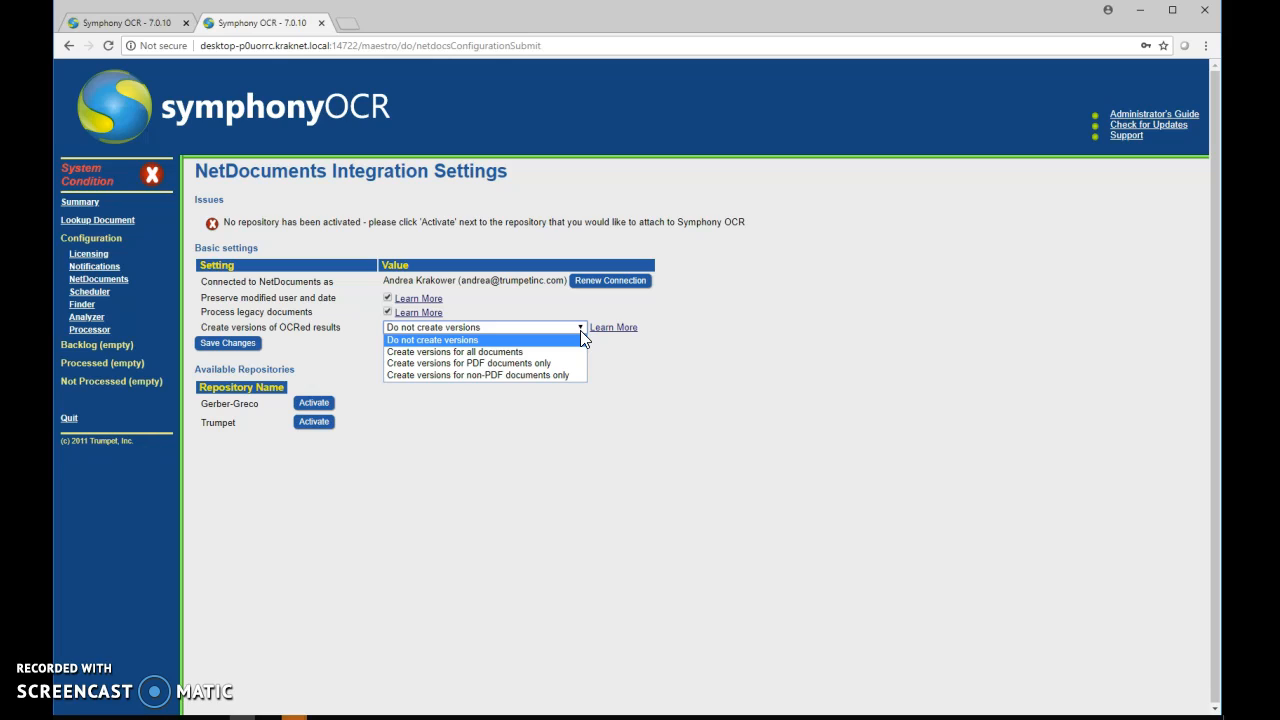
# Step: Activate the Trumpet repository and confirm with 'Yes - Activate this repository'
pyautogui.click(315, 425)
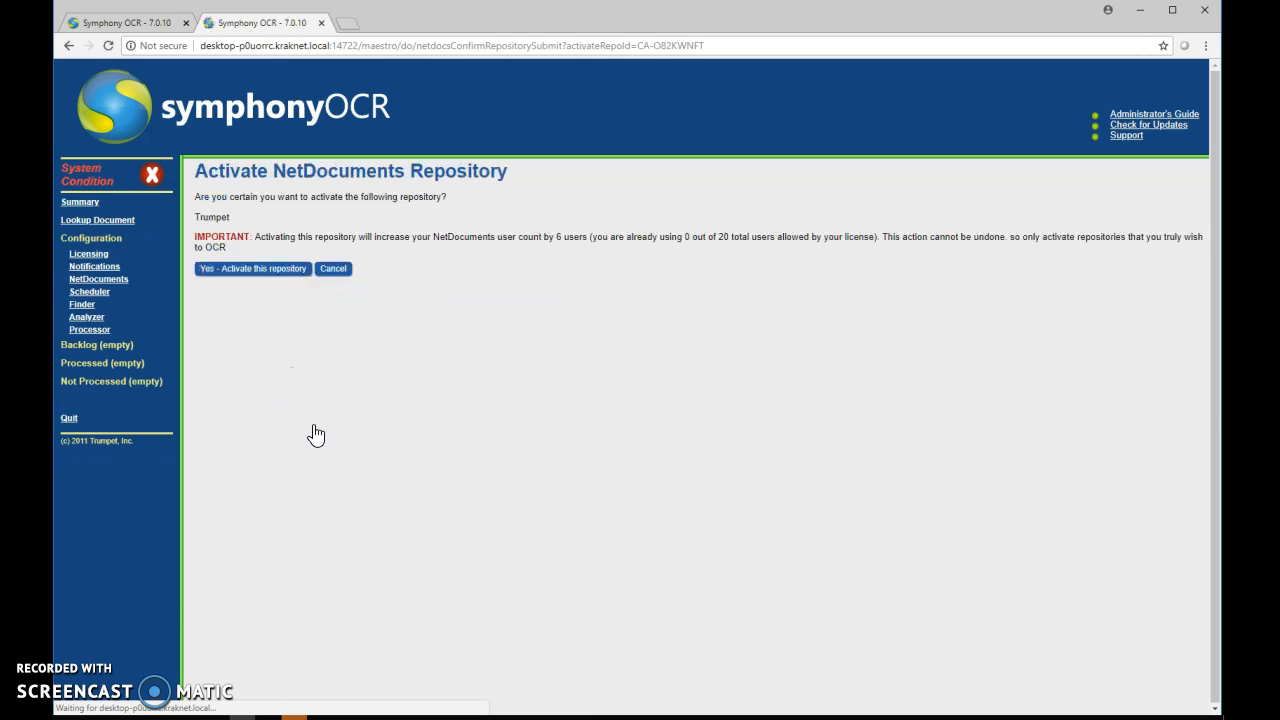
pyautogui.click(282, 278)
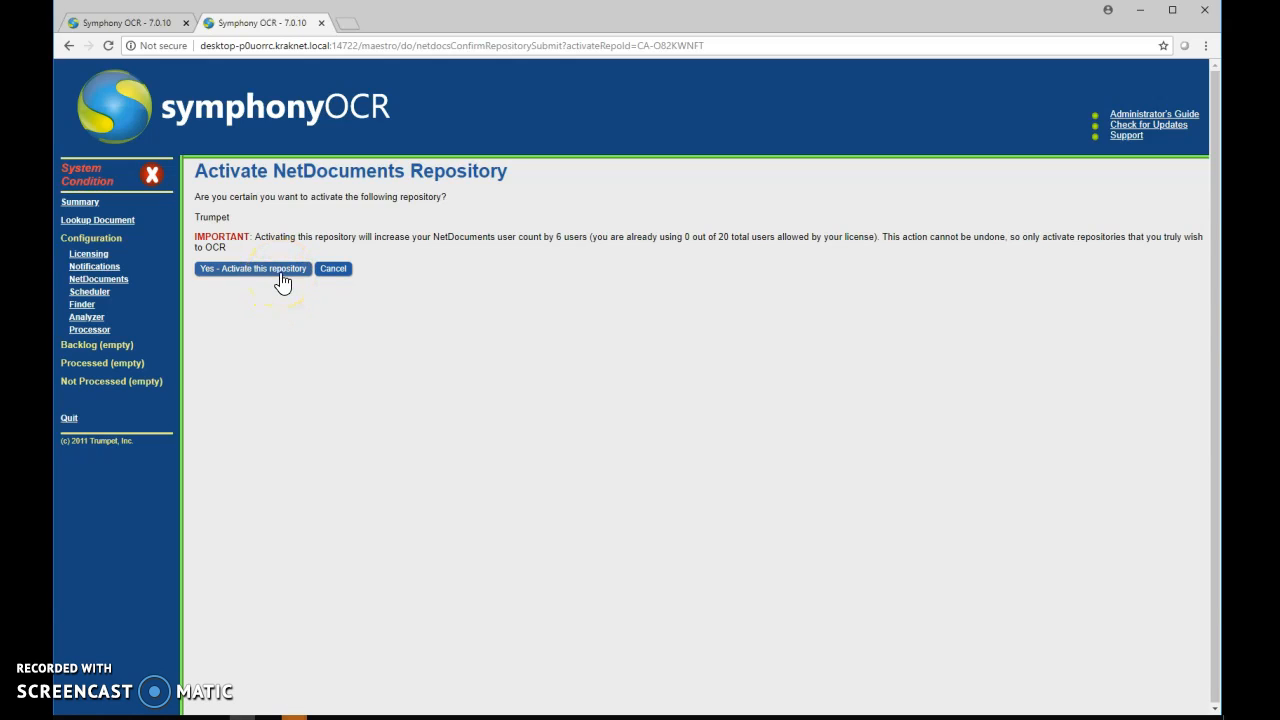
pyautogui.click(283, 281)
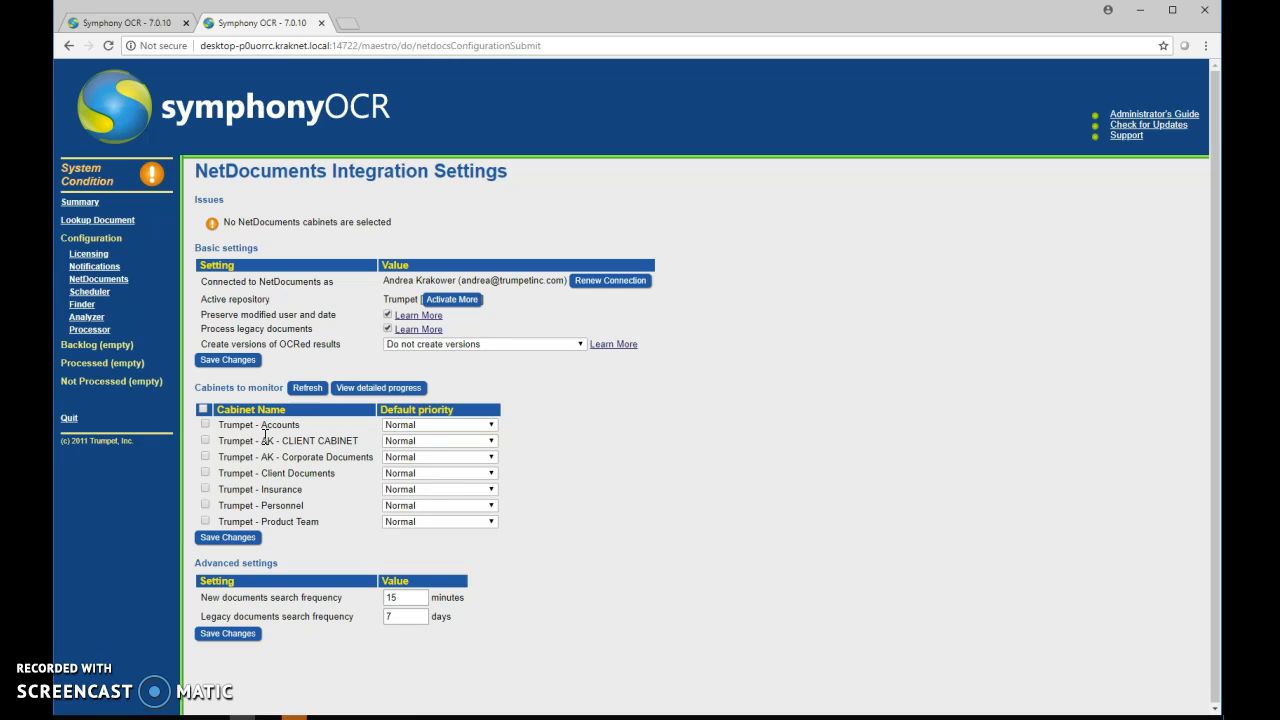
# Step: Tick only the Trumpet - AK - CLIENT CABINET and Trumpet - AK - Corporate Documents cabinets, then check their priority options
pyautogui.click(206, 433)
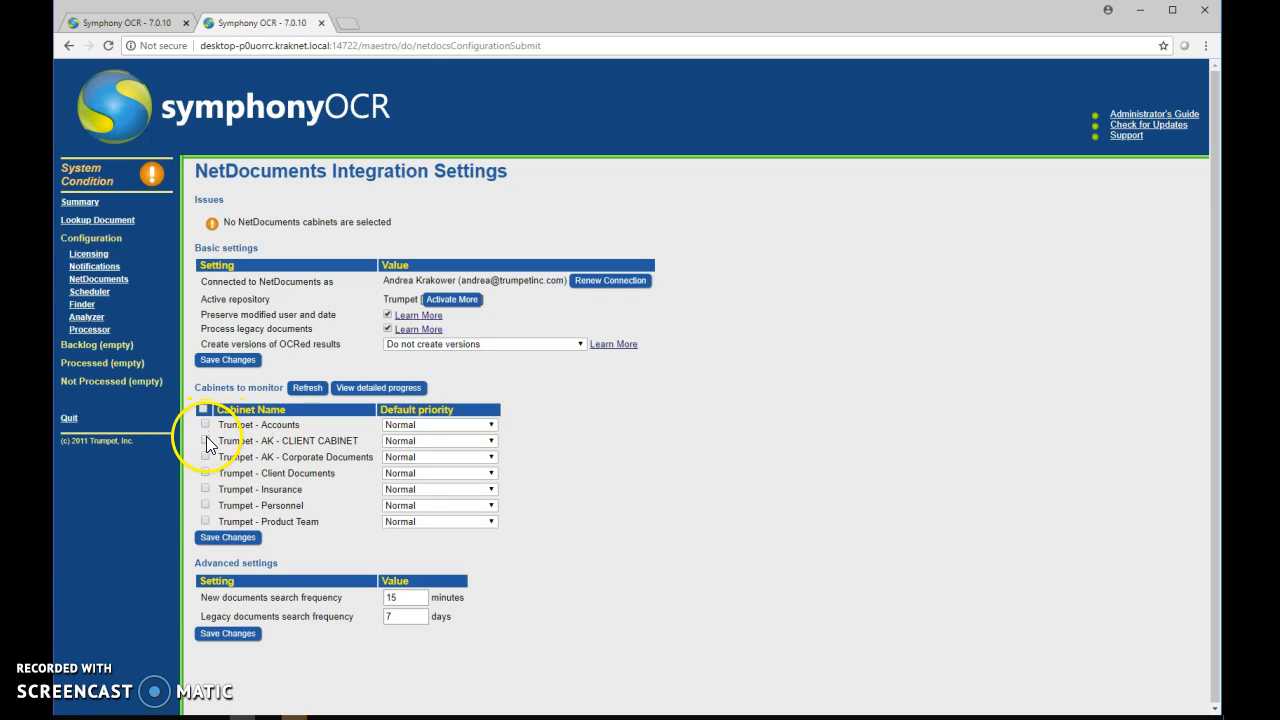
pyautogui.click(202, 410)
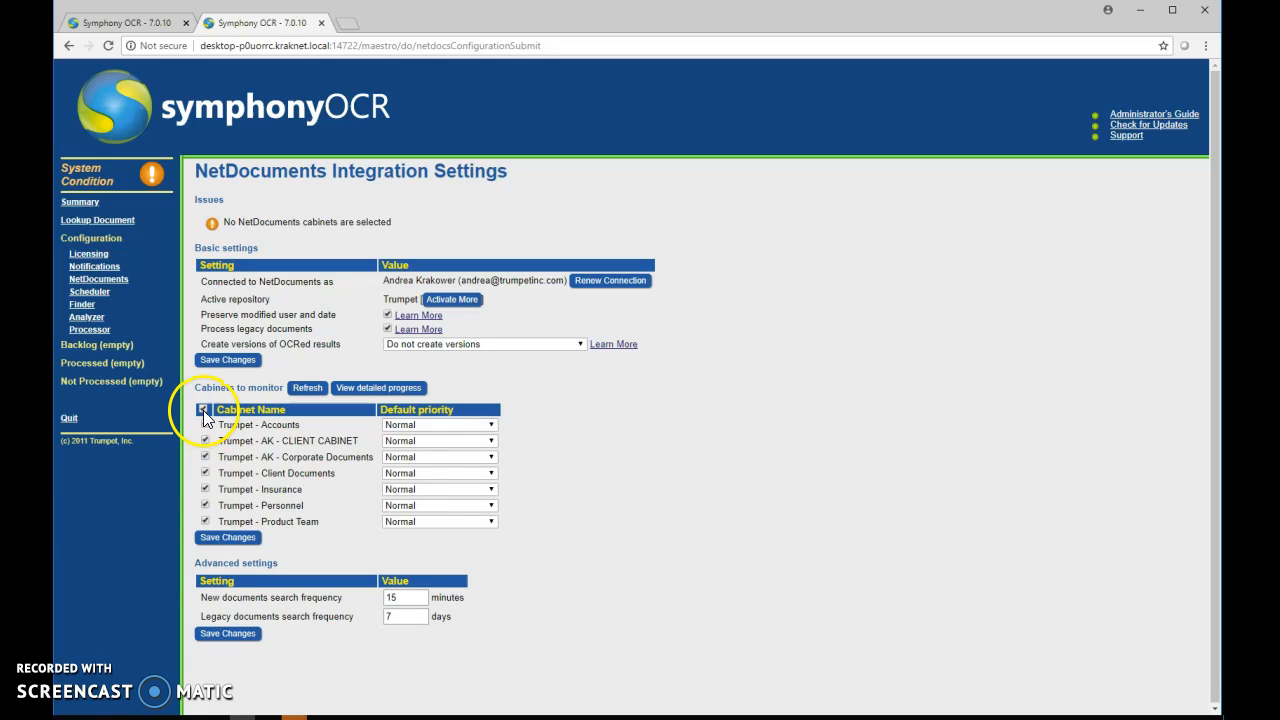
pyautogui.click(203, 410)
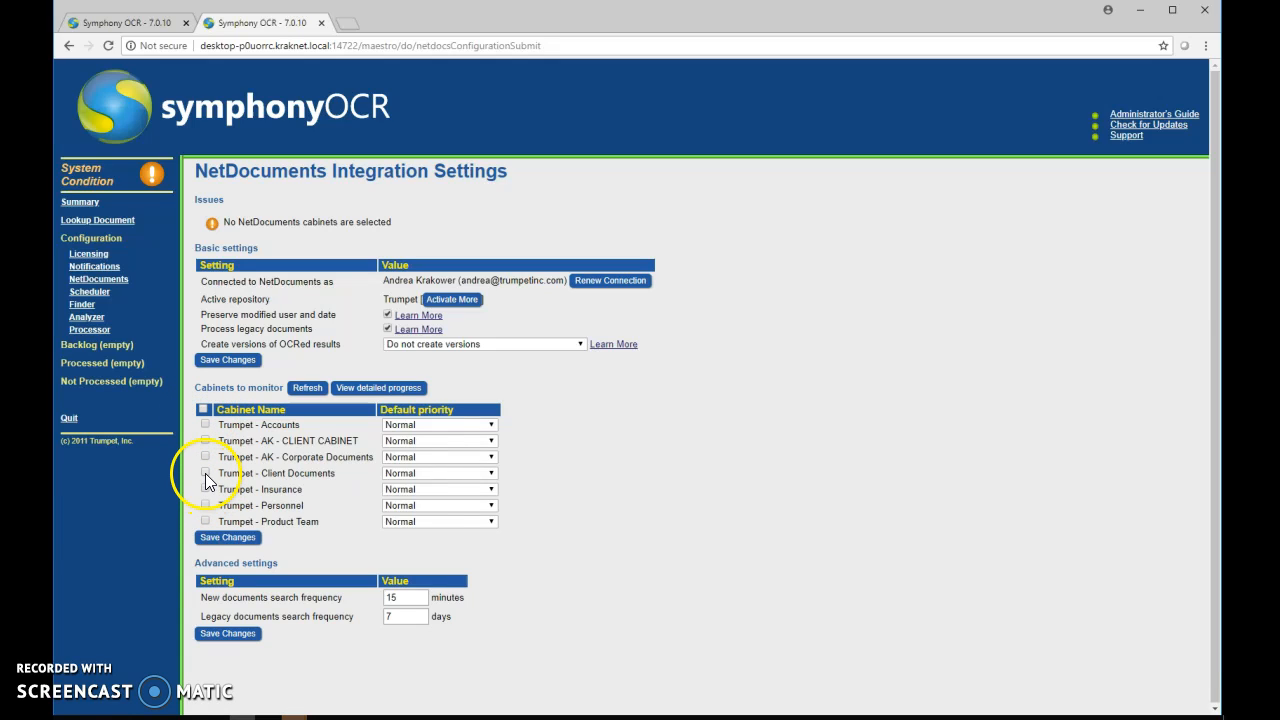
pyautogui.click(205, 441)
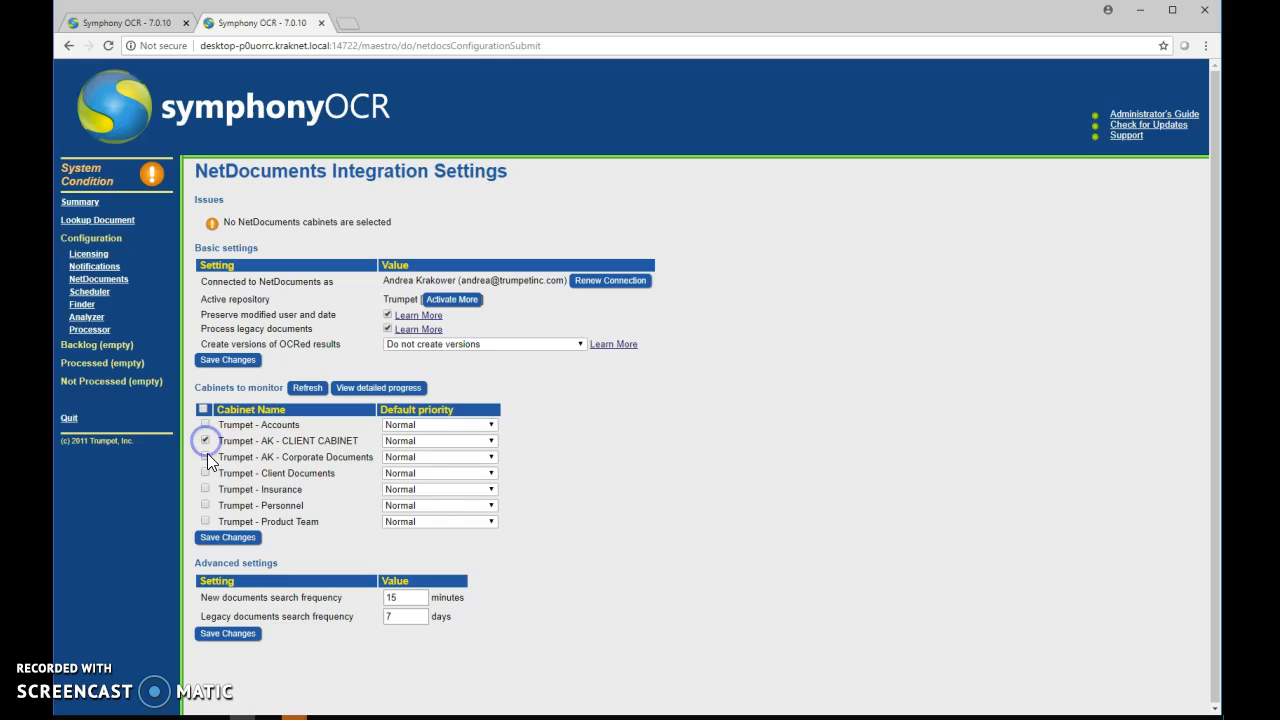
pyautogui.click(205, 457)
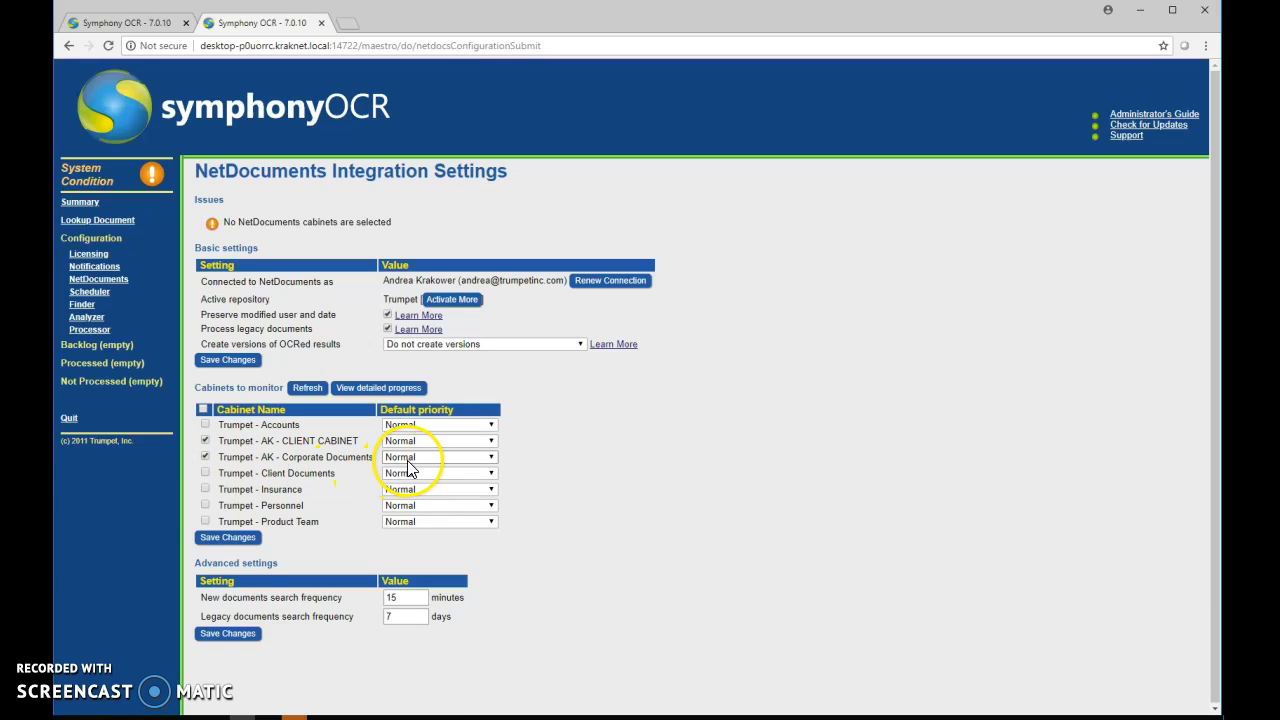
pyautogui.click(491, 460)
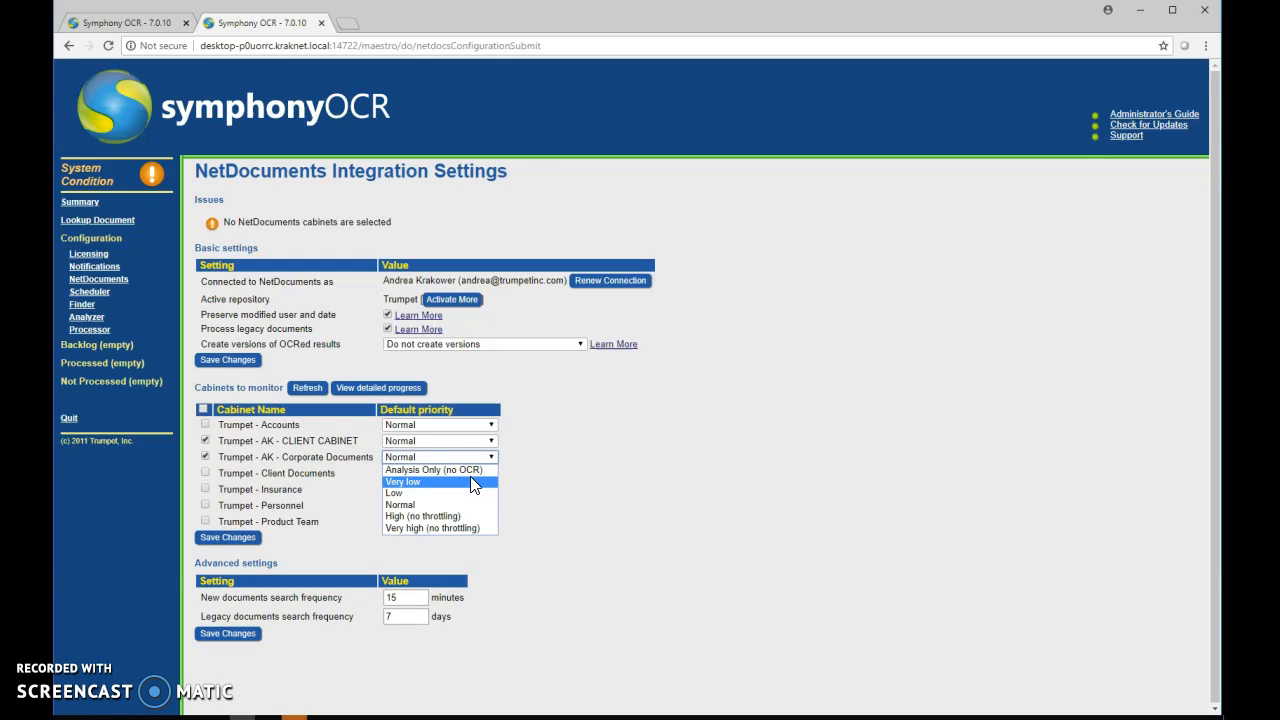
# Step: Keep Normal as the default priority and save the two cabinet monitoring selections
pyautogui.click(470, 494)
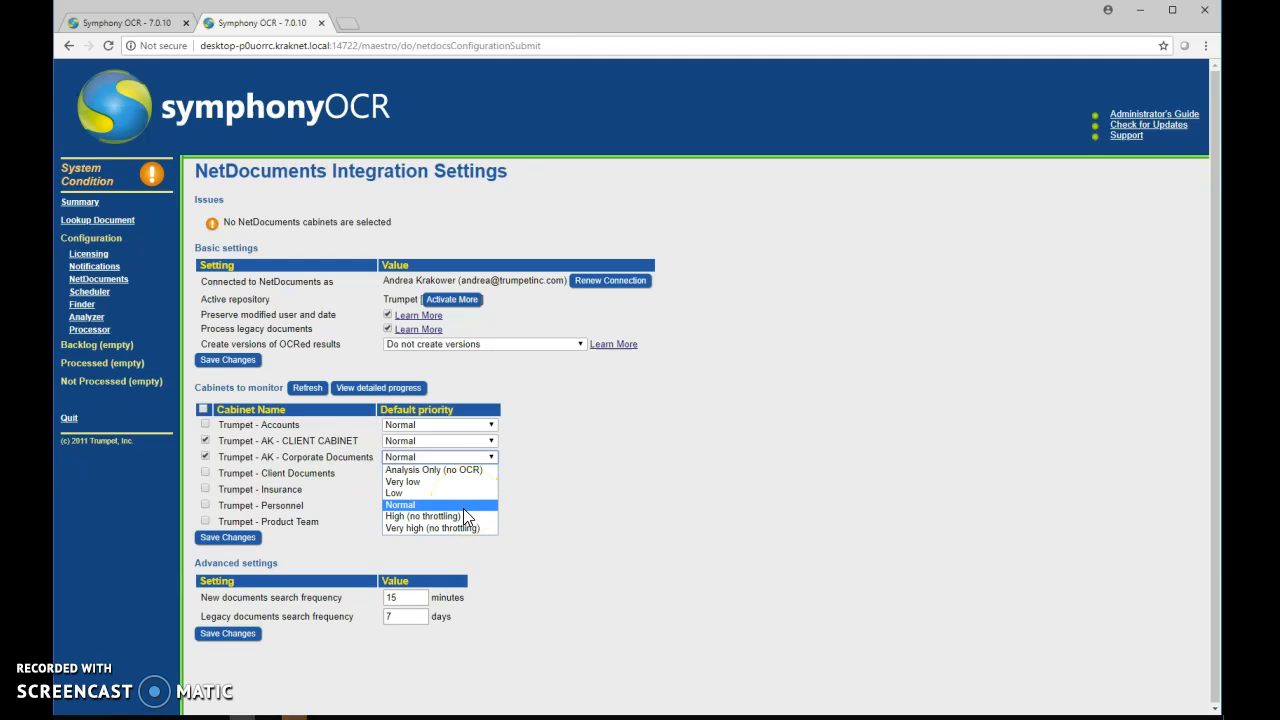
pyautogui.click(464, 528)
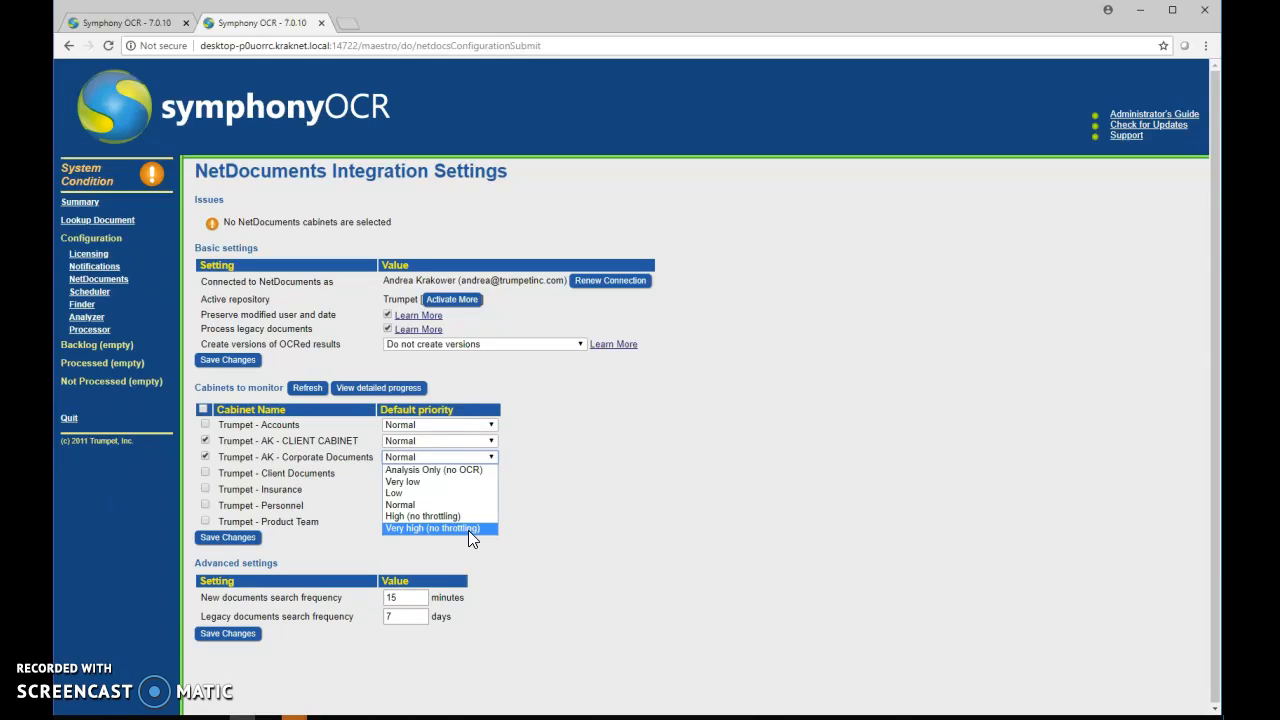
pyautogui.click(560, 511)
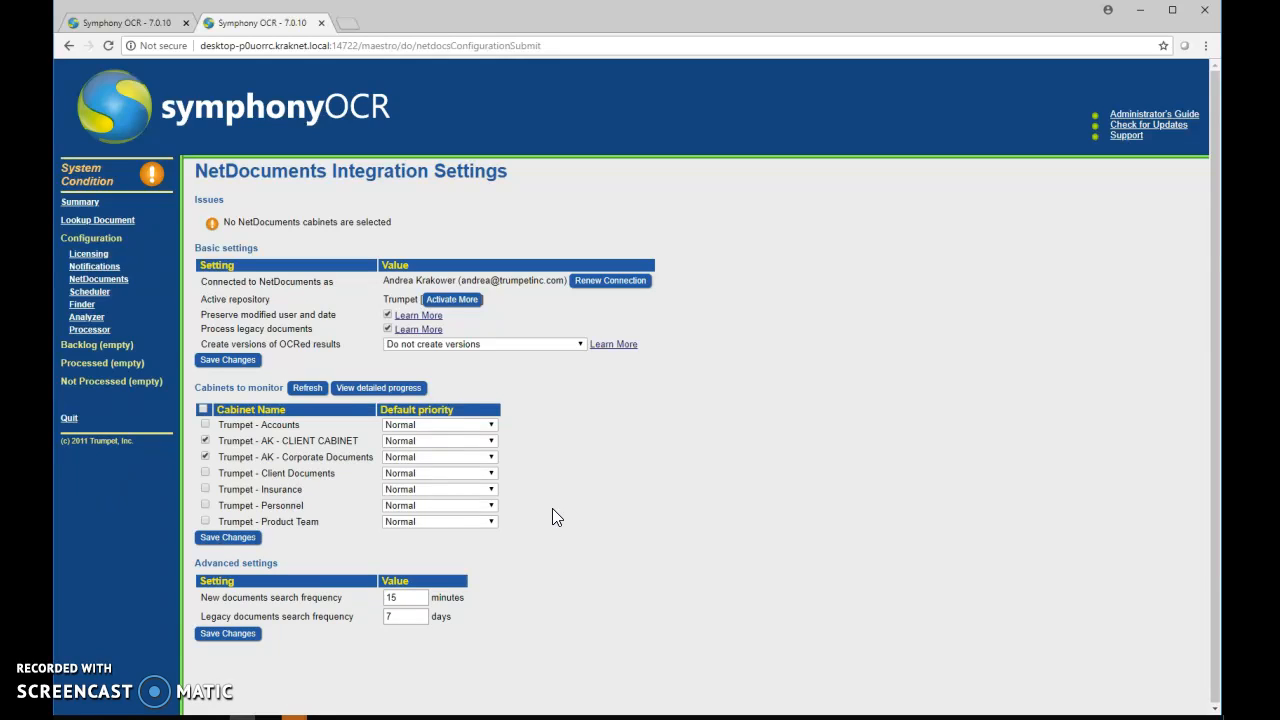
pyautogui.click(245, 541)
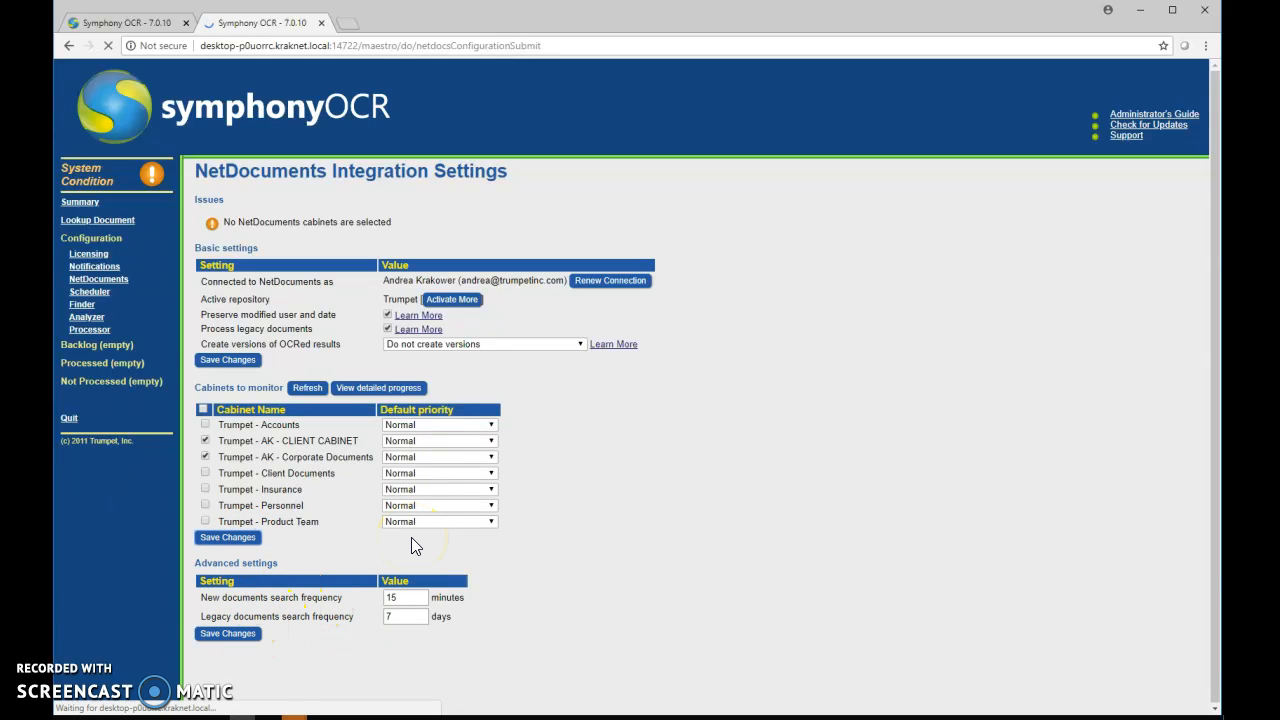